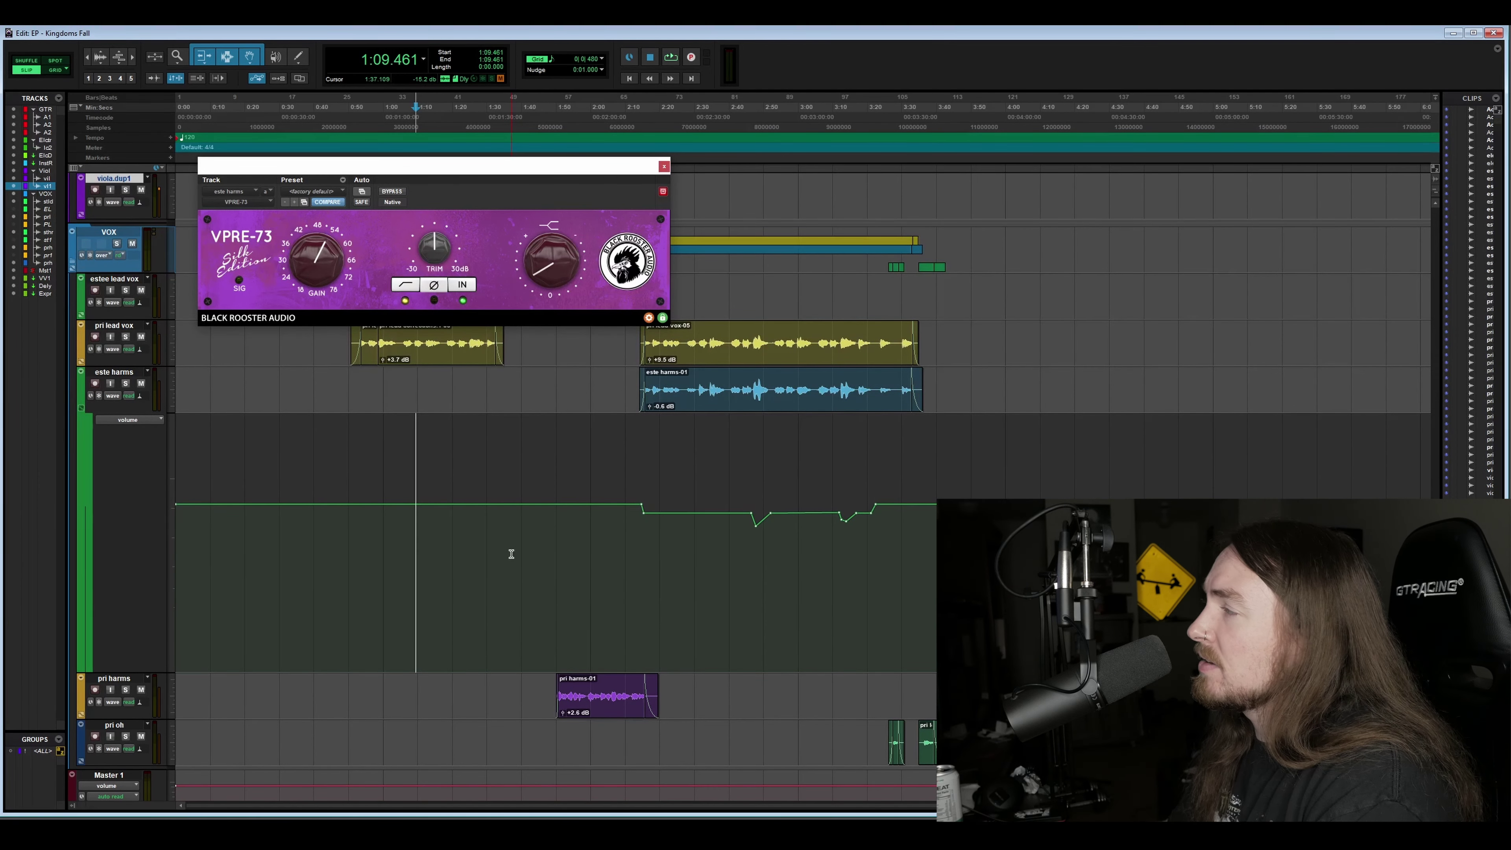
# Look through the session's guitar, viola and vocal tracks along the timeline.
pyautogui.scroll(15, 512, 554)
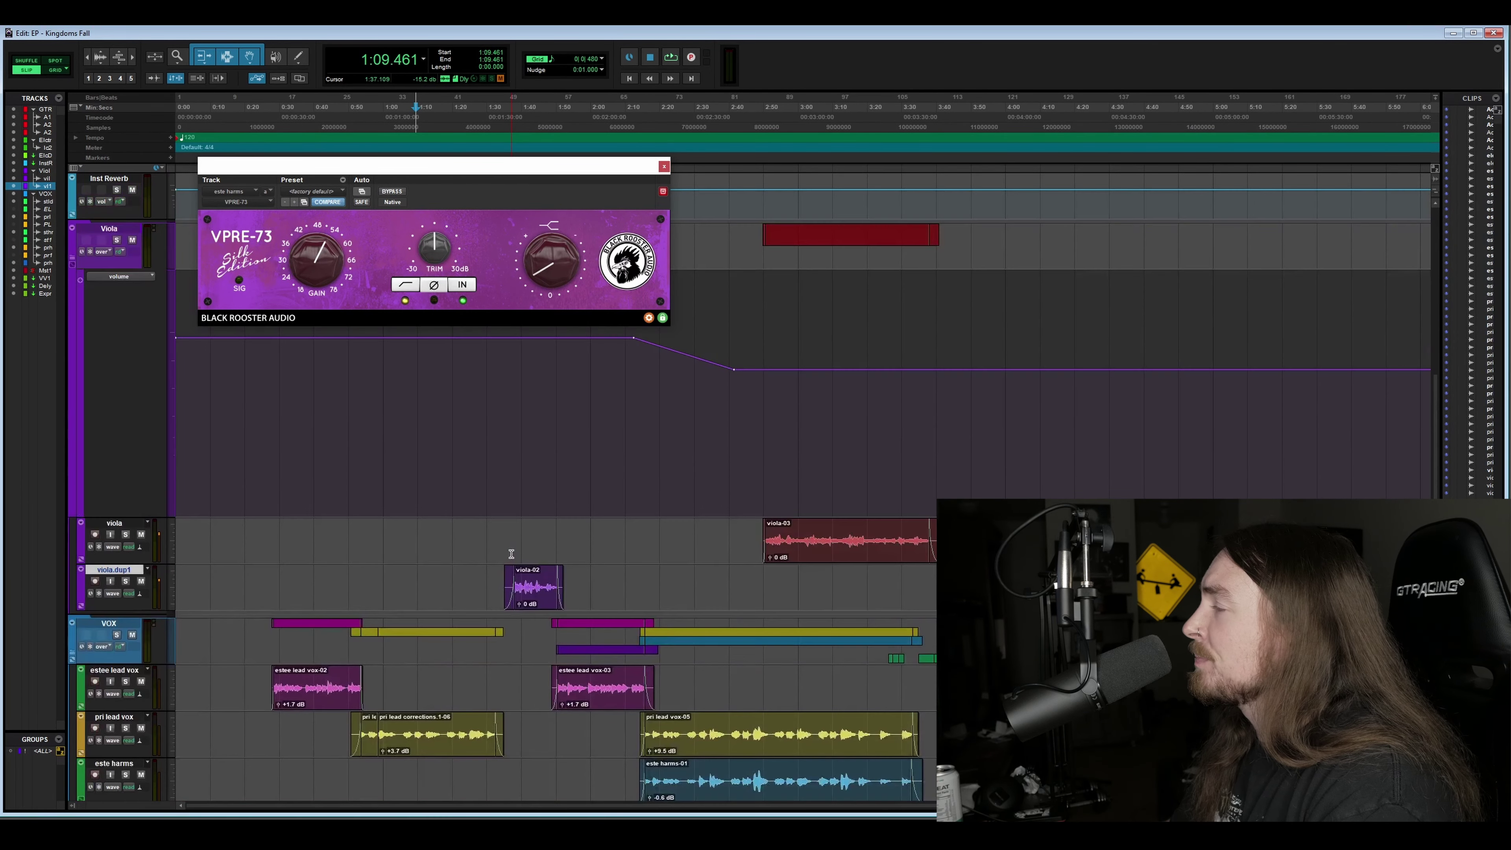
pyautogui.scroll(-2, 513, 550)
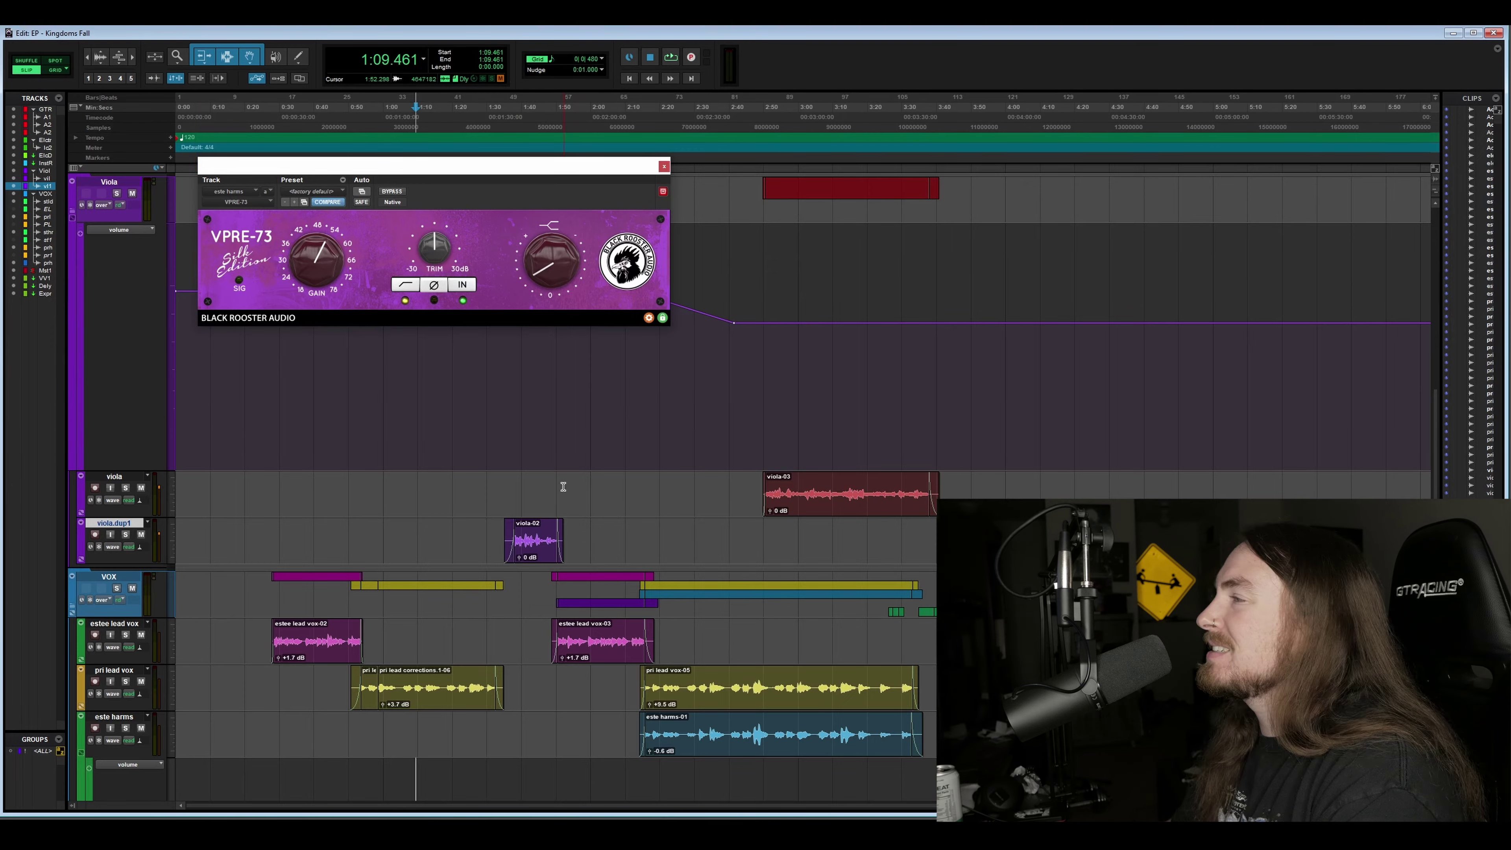
pyautogui.scroll(10, 565, 479)
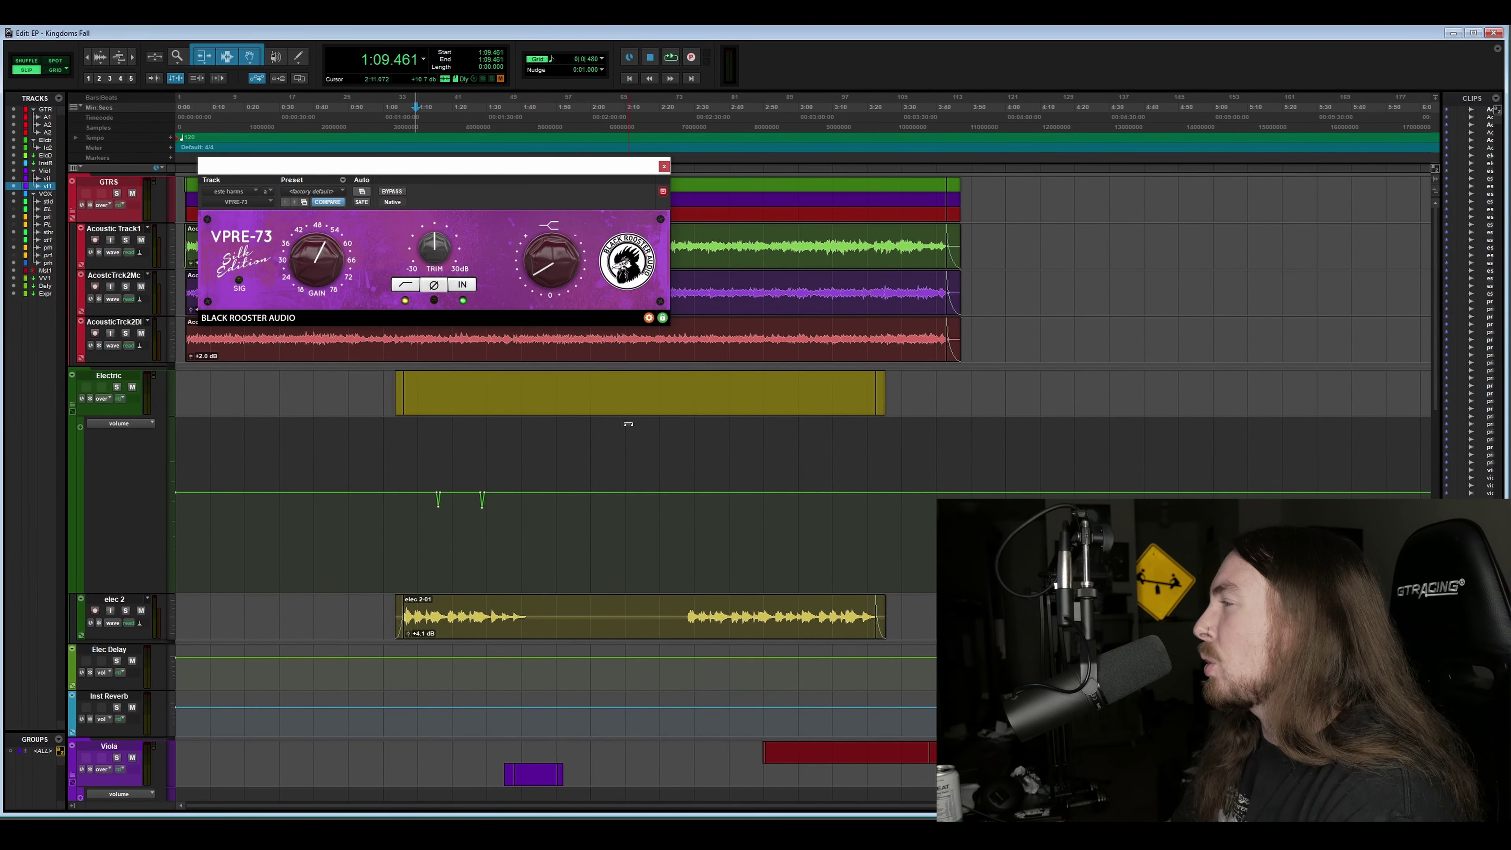
pyautogui.scroll(-10, 534, 458)
pyautogui.hscroll(5, 560, 456)
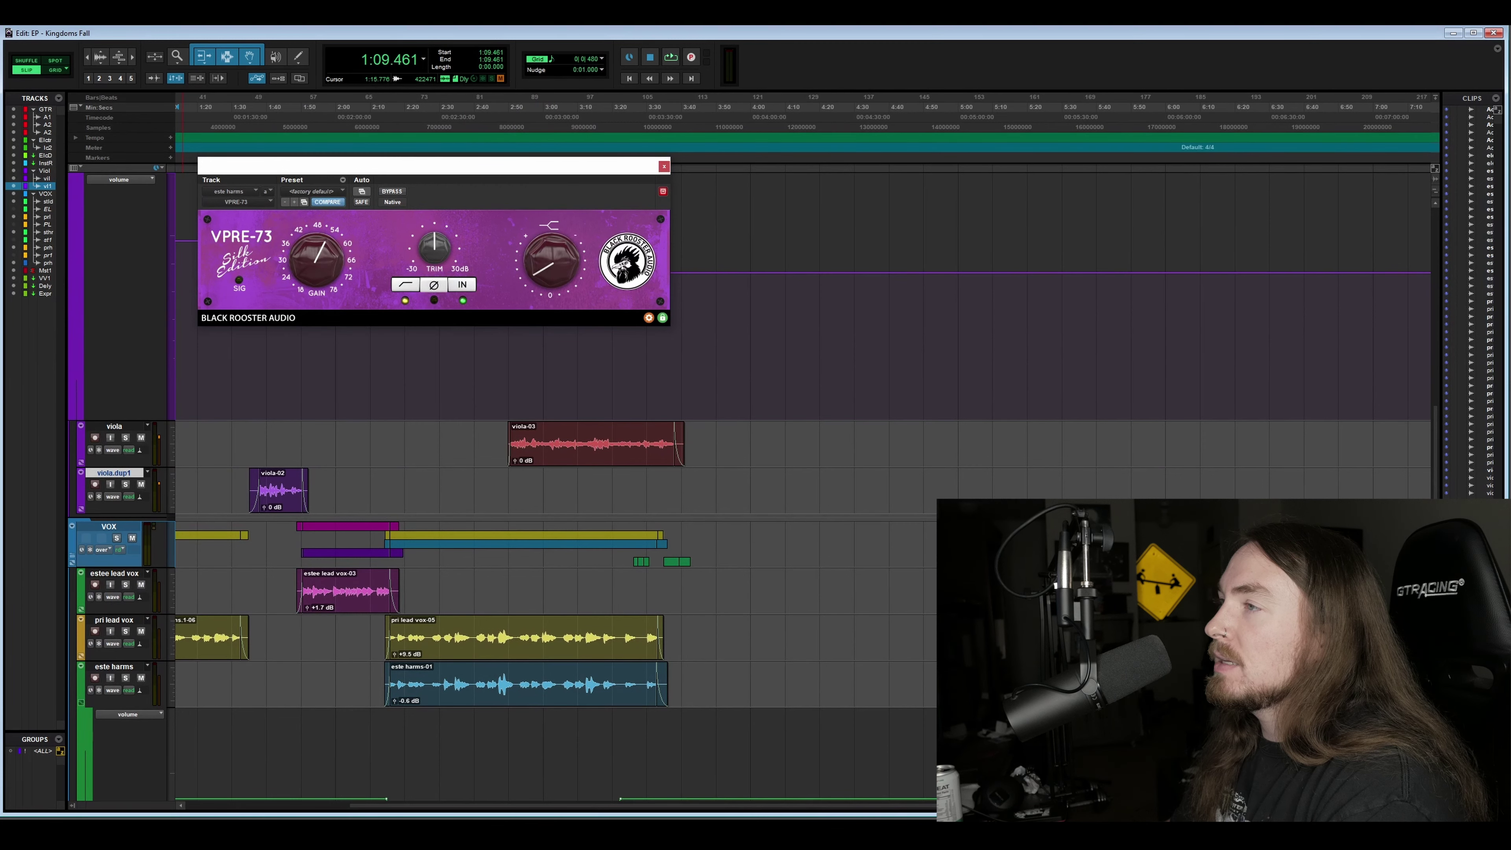
pyautogui.hscroll(-2, 521, 566)
pyautogui.scroll(-5, 520, 566)
pyautogui.hscroll(-4, 521, 566)
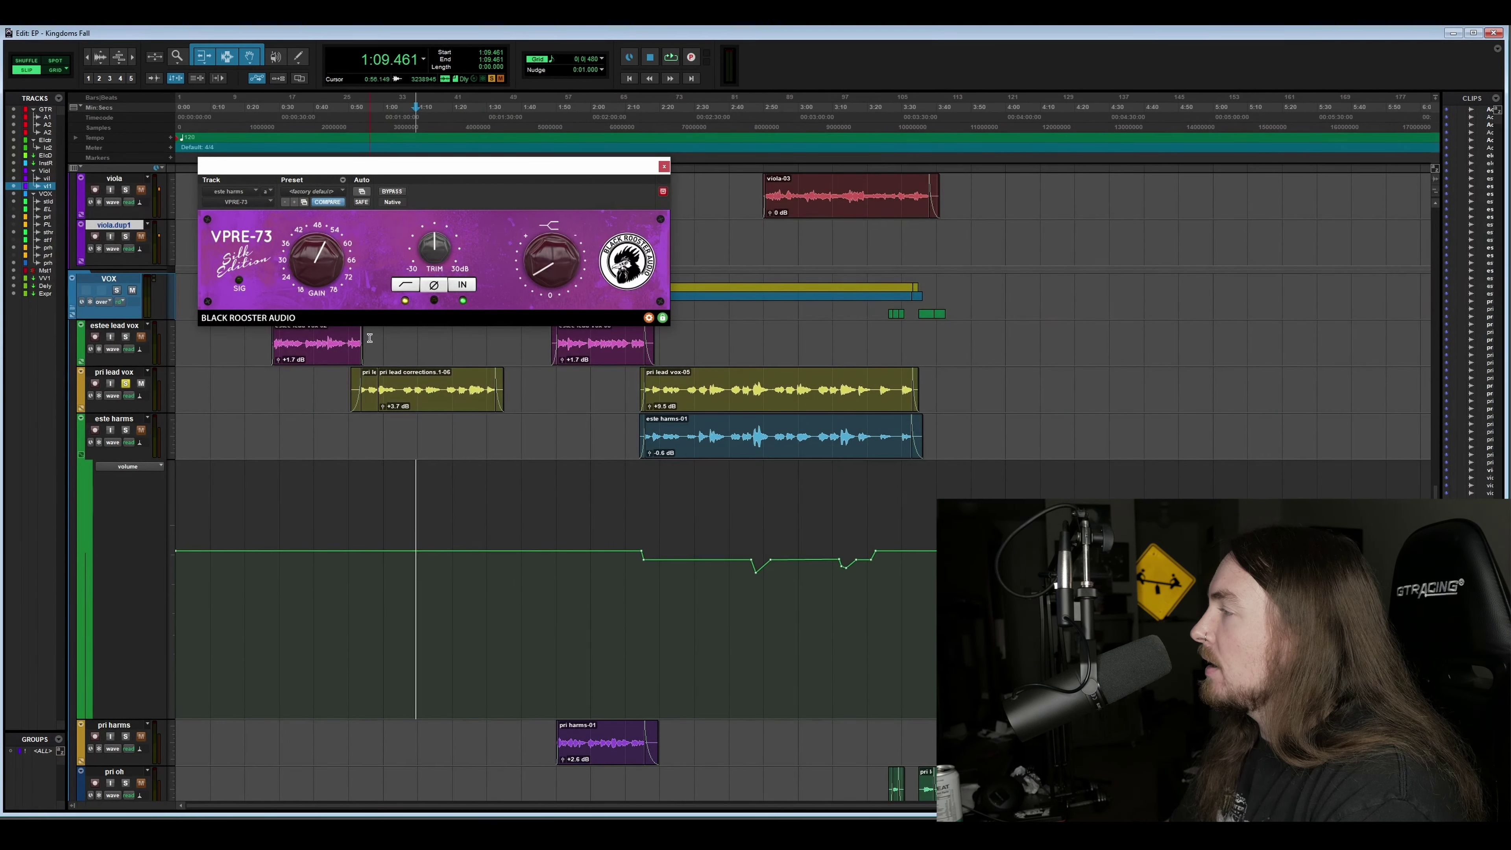
# Play the pri lead vox track from its first clip at about 0:50, comparing VPRE-73 bypassed and active.
pyautogui.click(417, 565)
pyautogui.hotkey('ctrl', ']')
pyautogui.scroll(5, 536, 595)
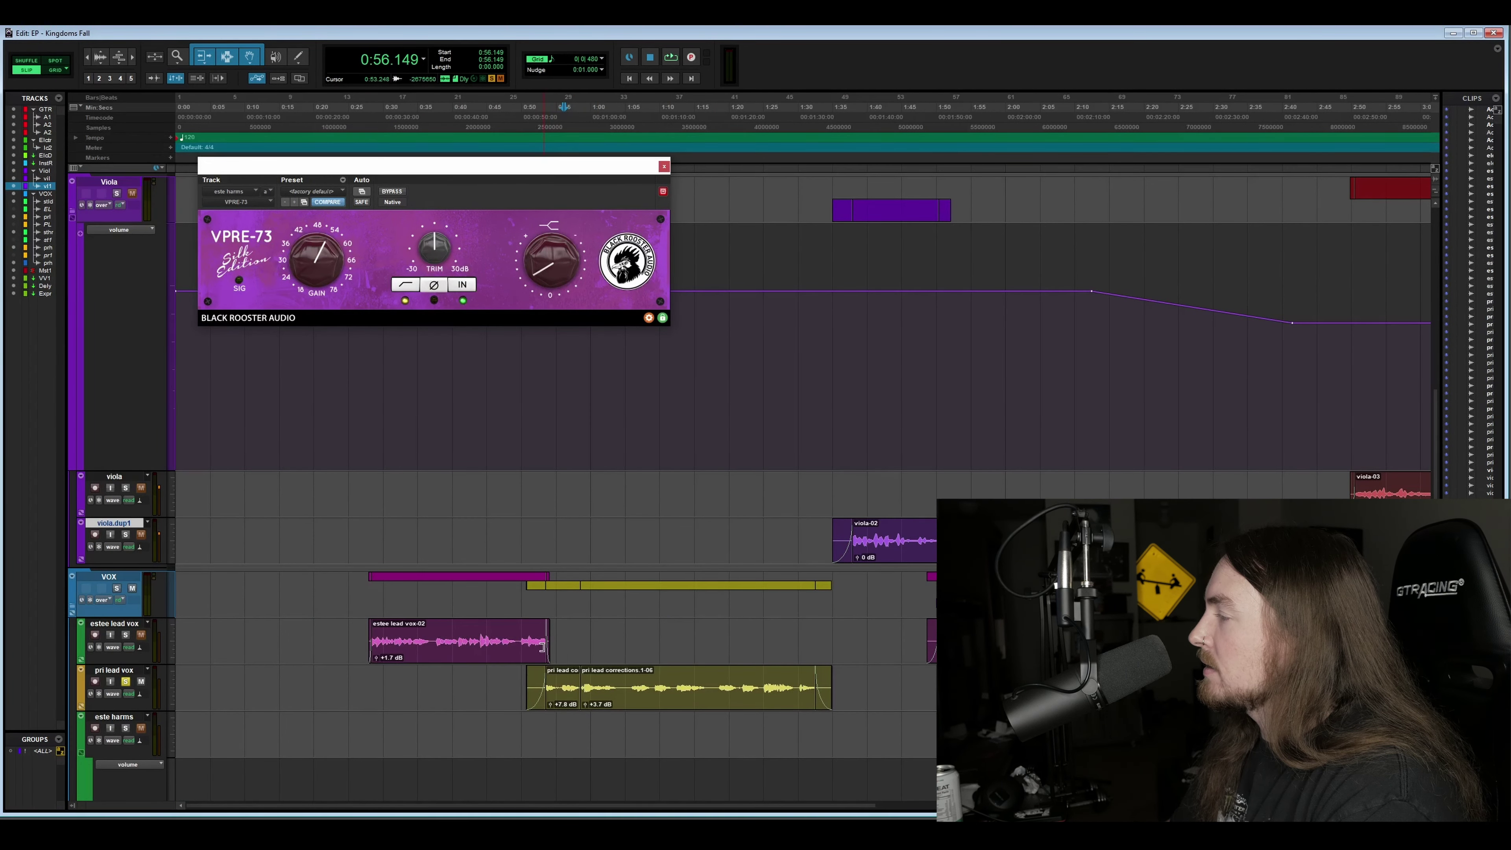
pyautogui.click(526, 688)
pyautogui.press('space')
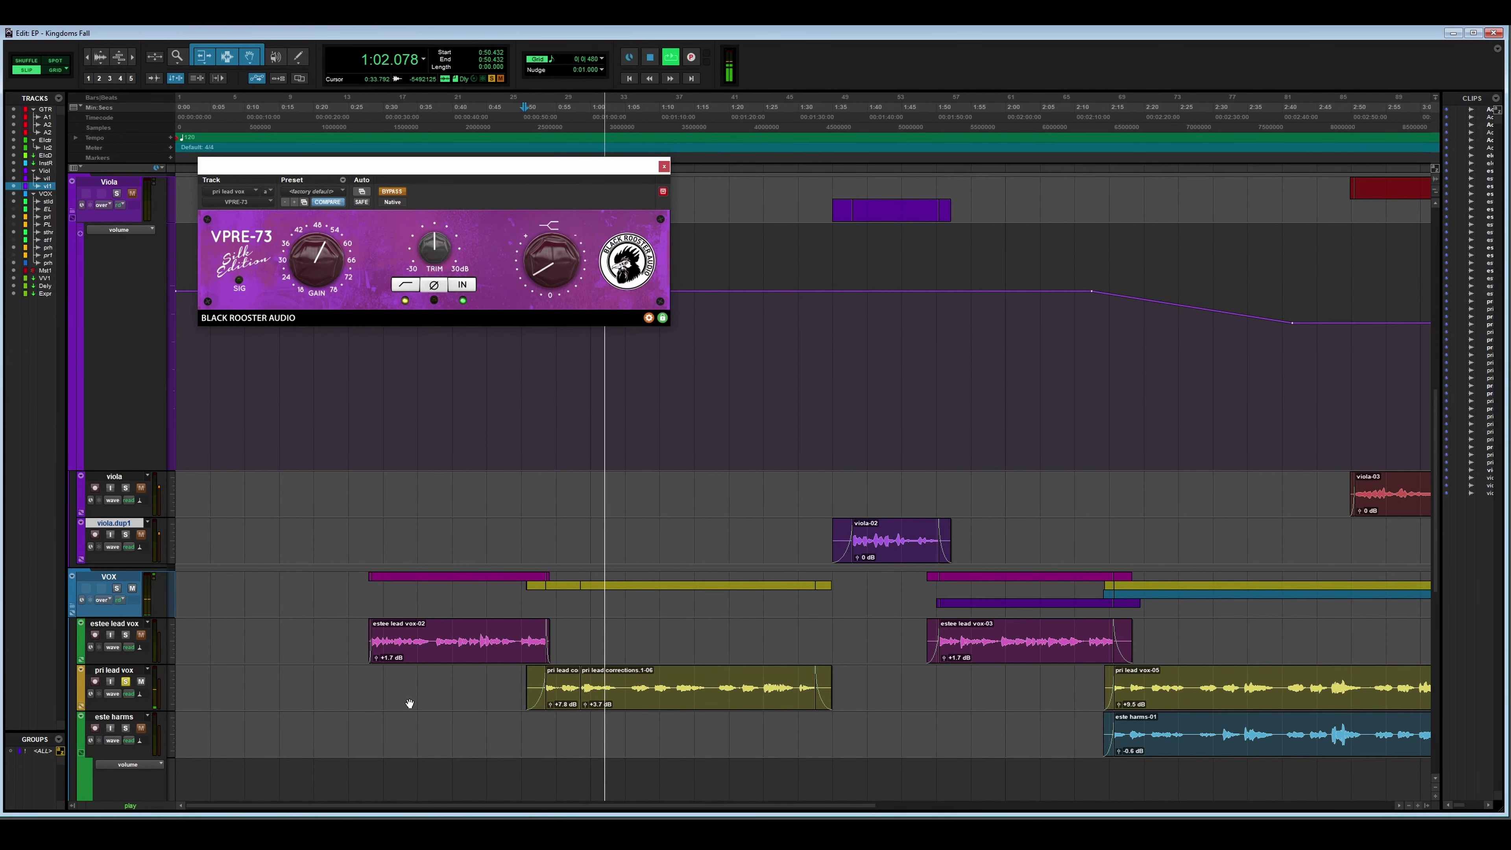
pyautogui.press('space')
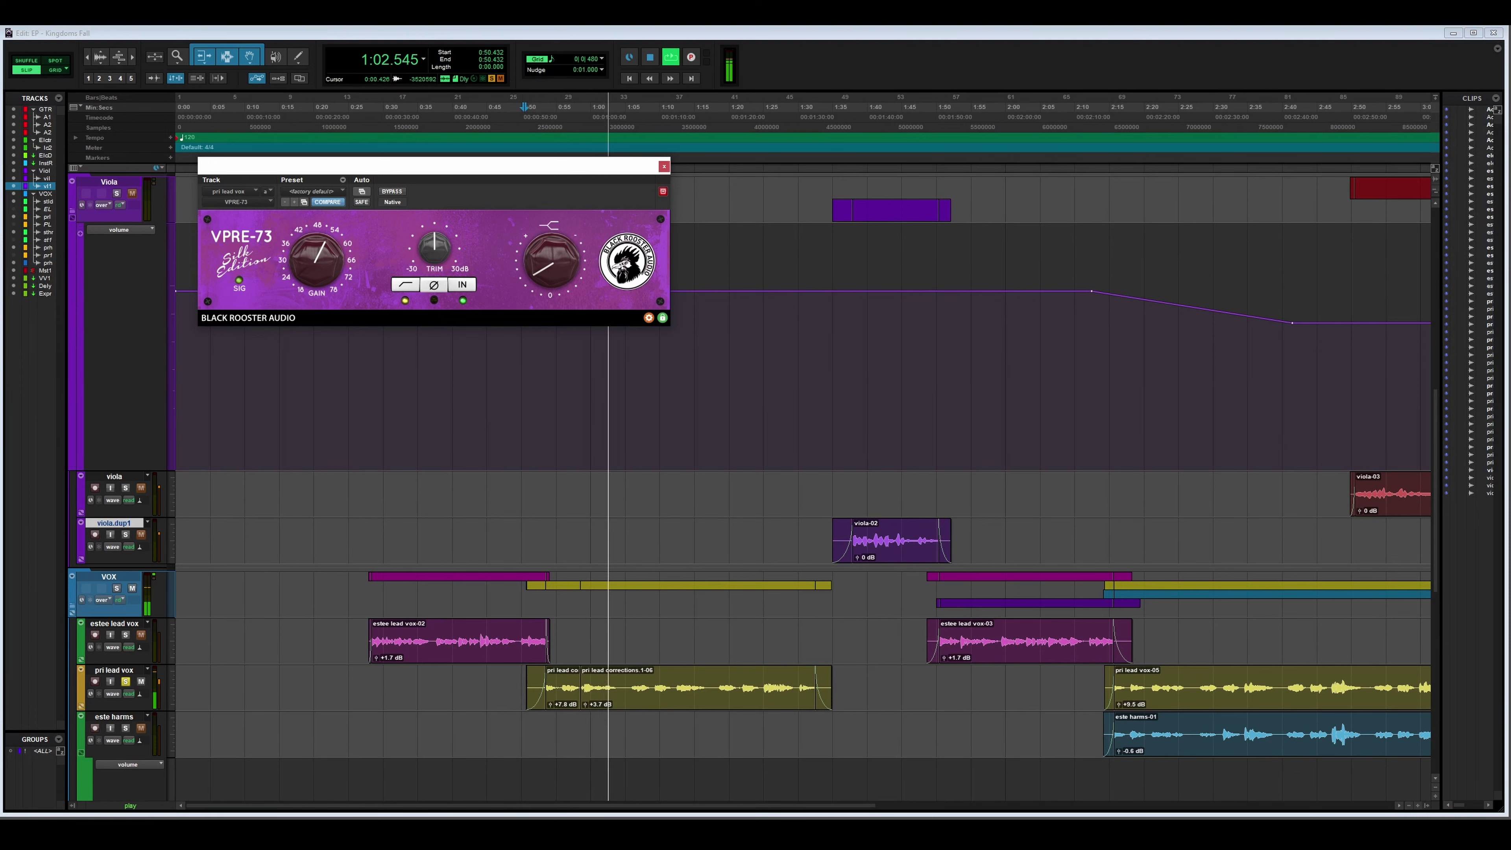
pyautogui.press('space')
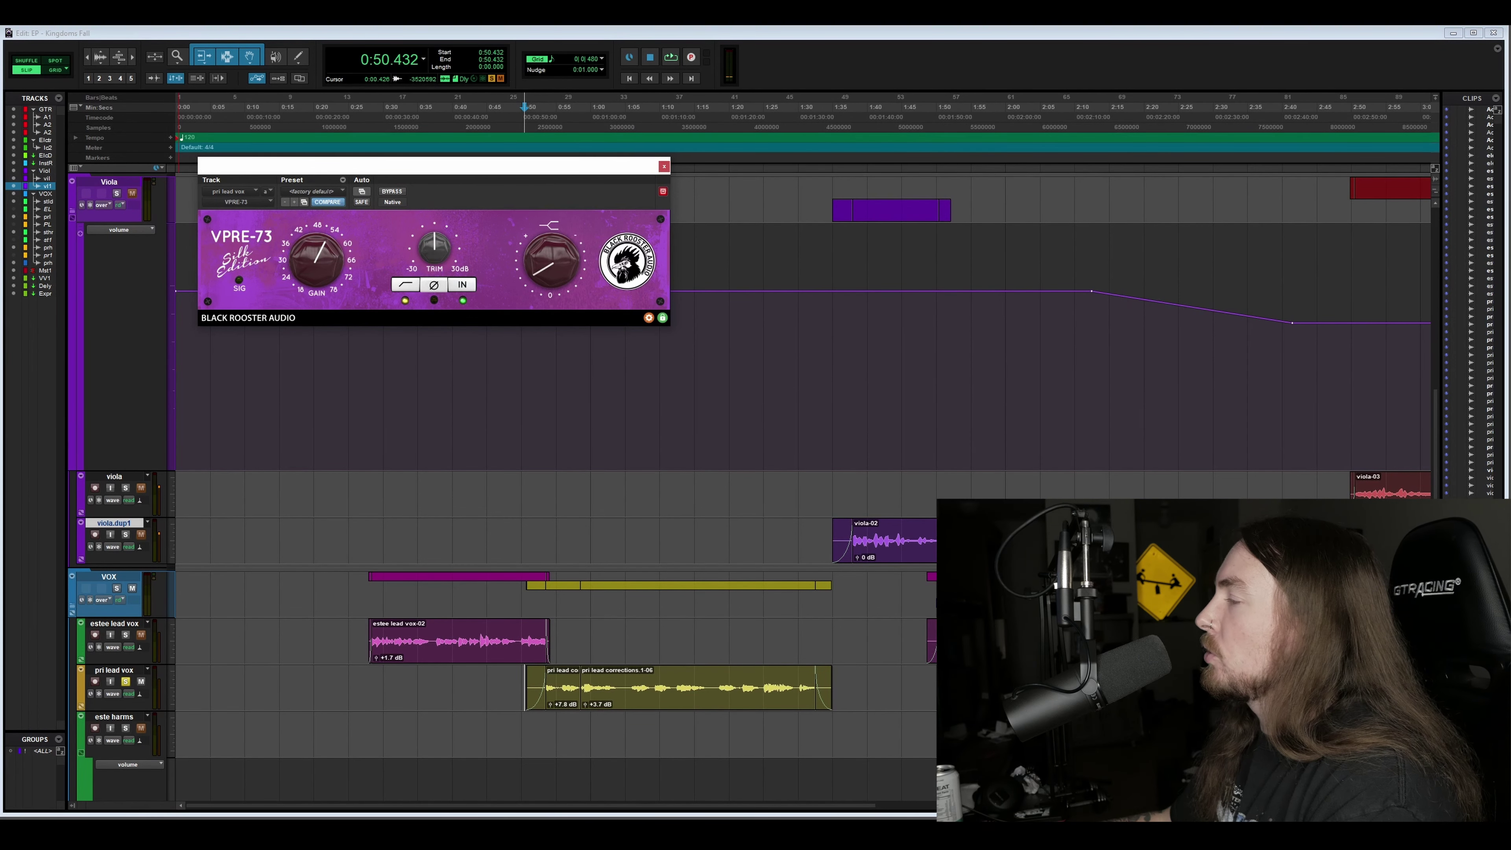
# Compare the lead and harmony vocals from 2:14 with VPRE-73 bypassed and active.
pyautogui.click(392, 191)
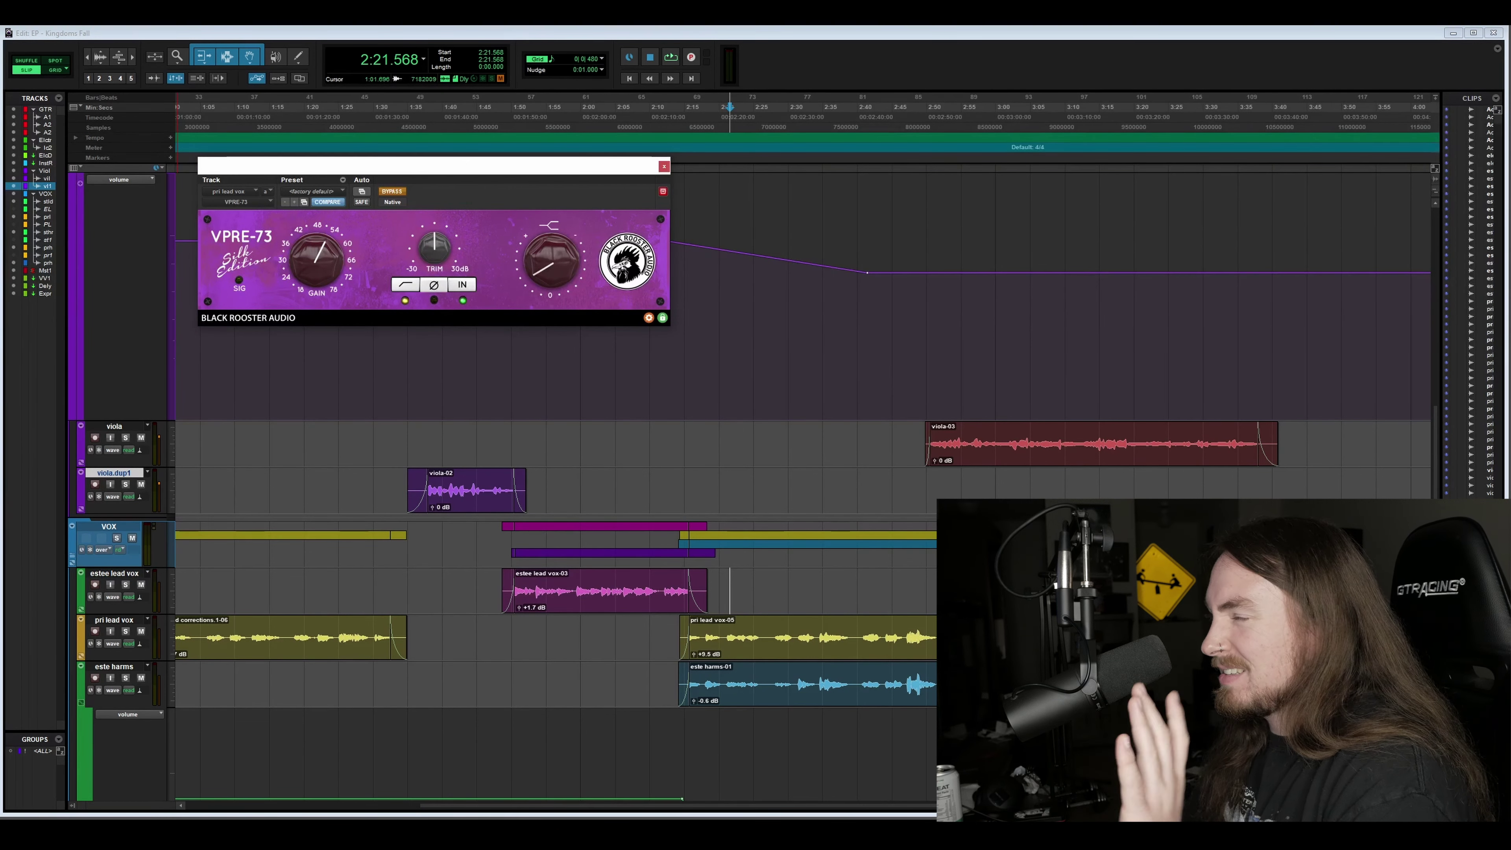
pyautogui.click(678, 491)
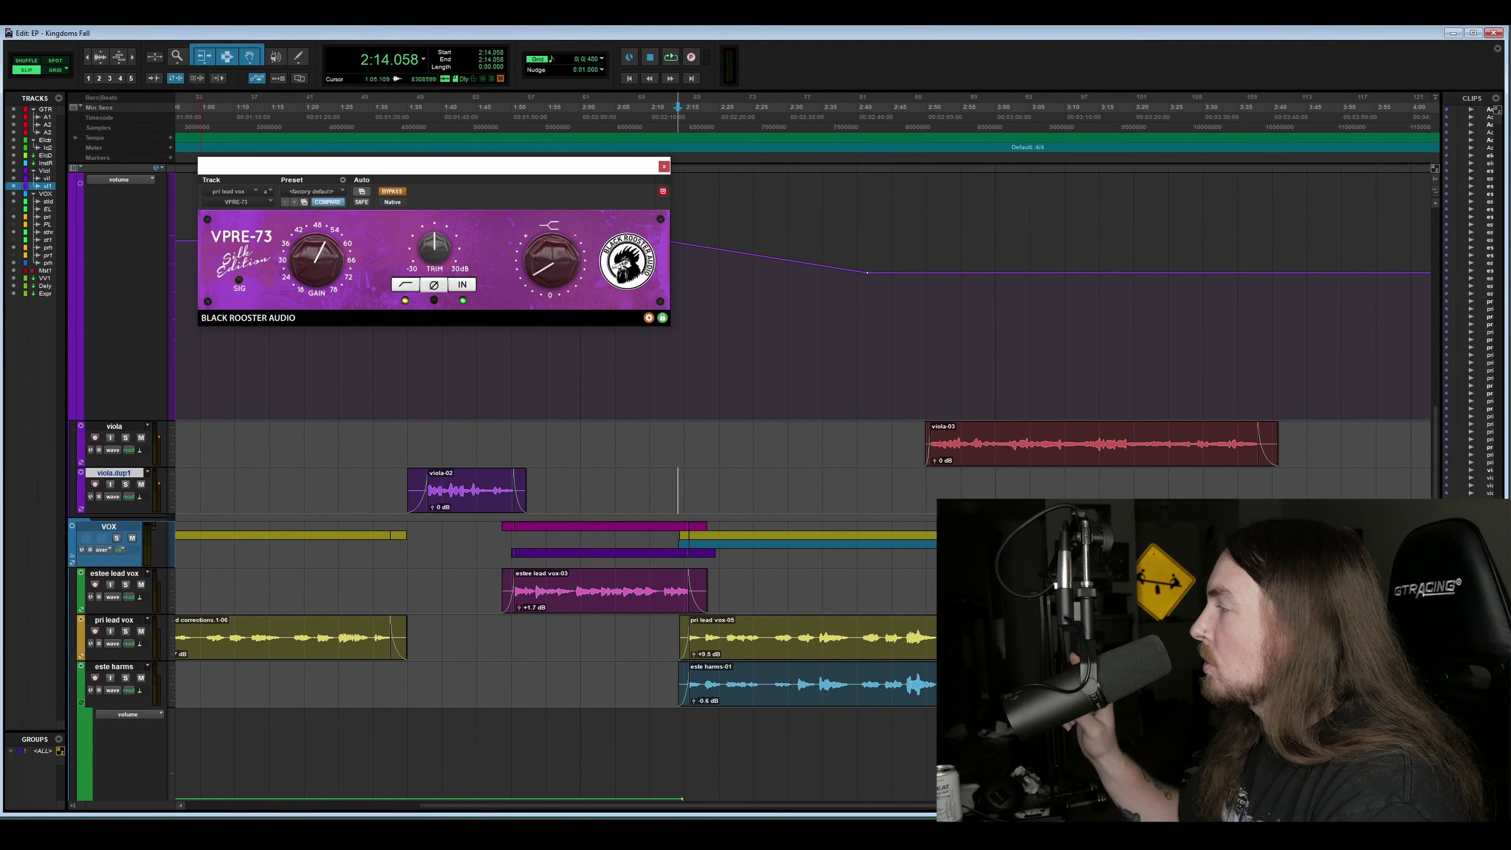
pyautogui.press('space')
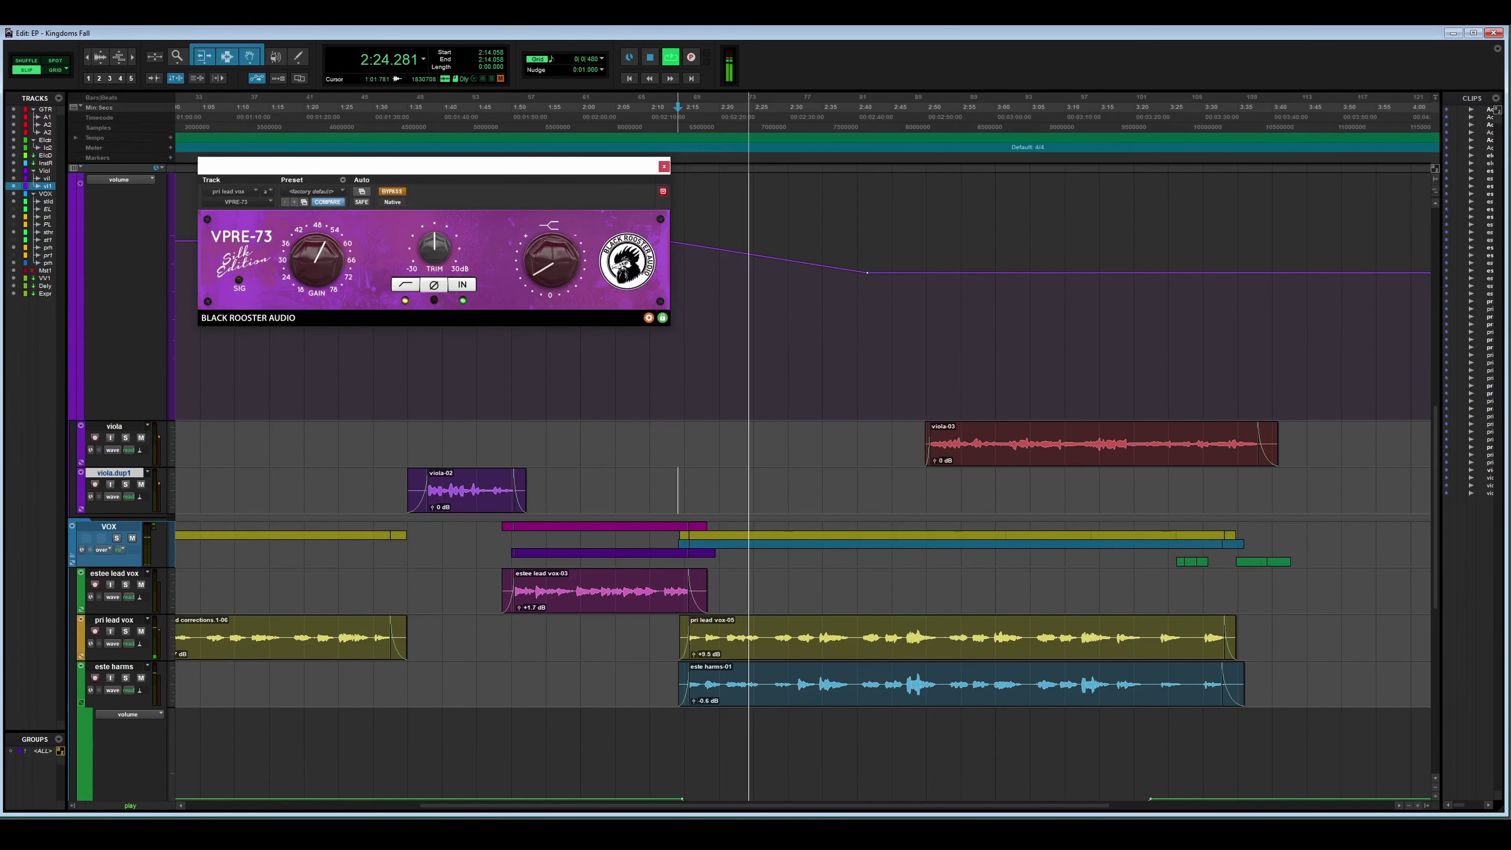
pyautogui.press('space')
pyautogui.press('space')
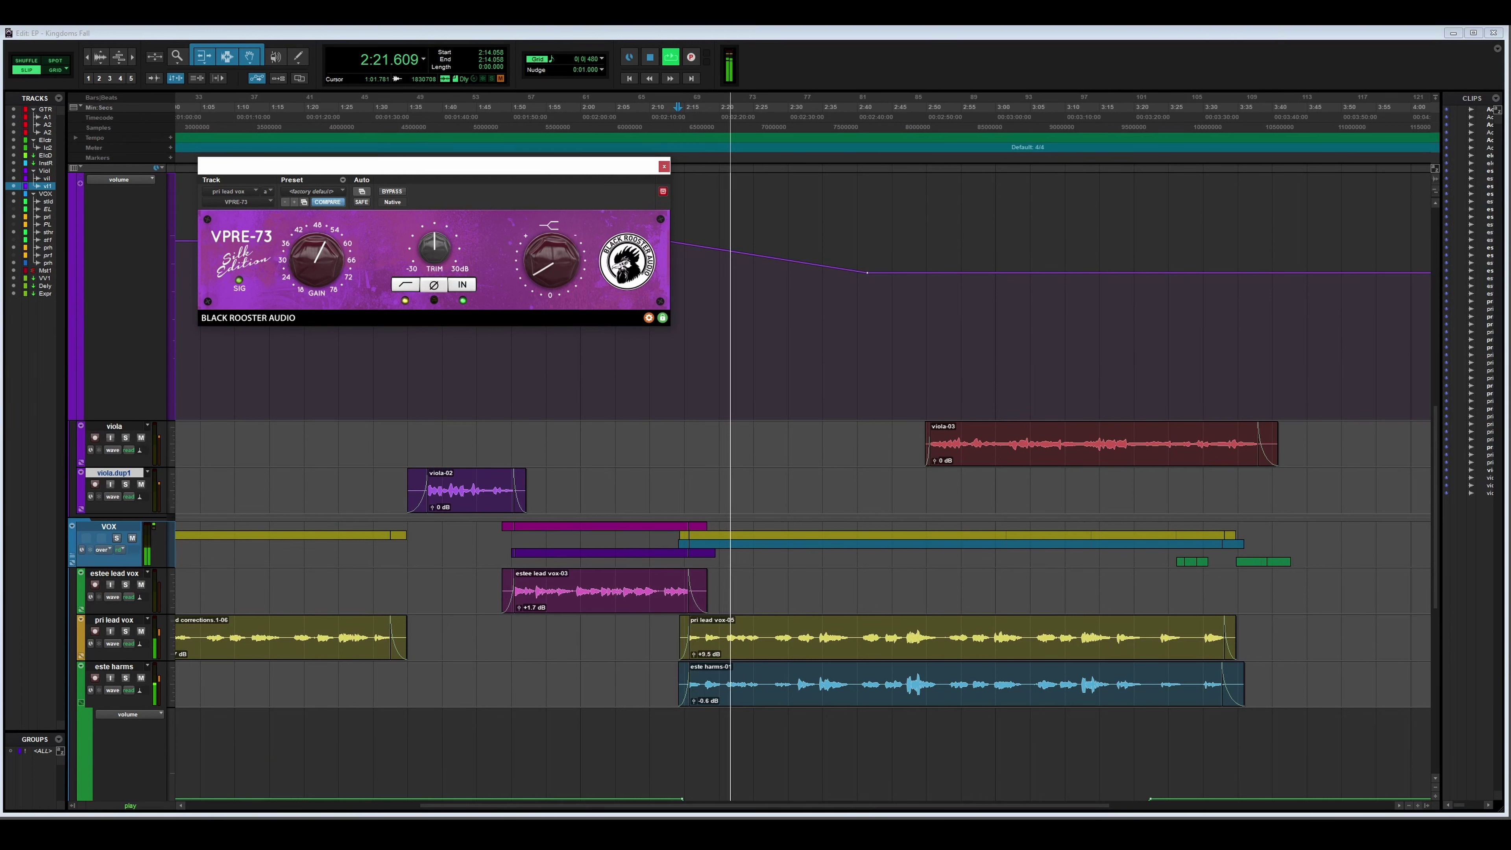
pyautogui.press('space')
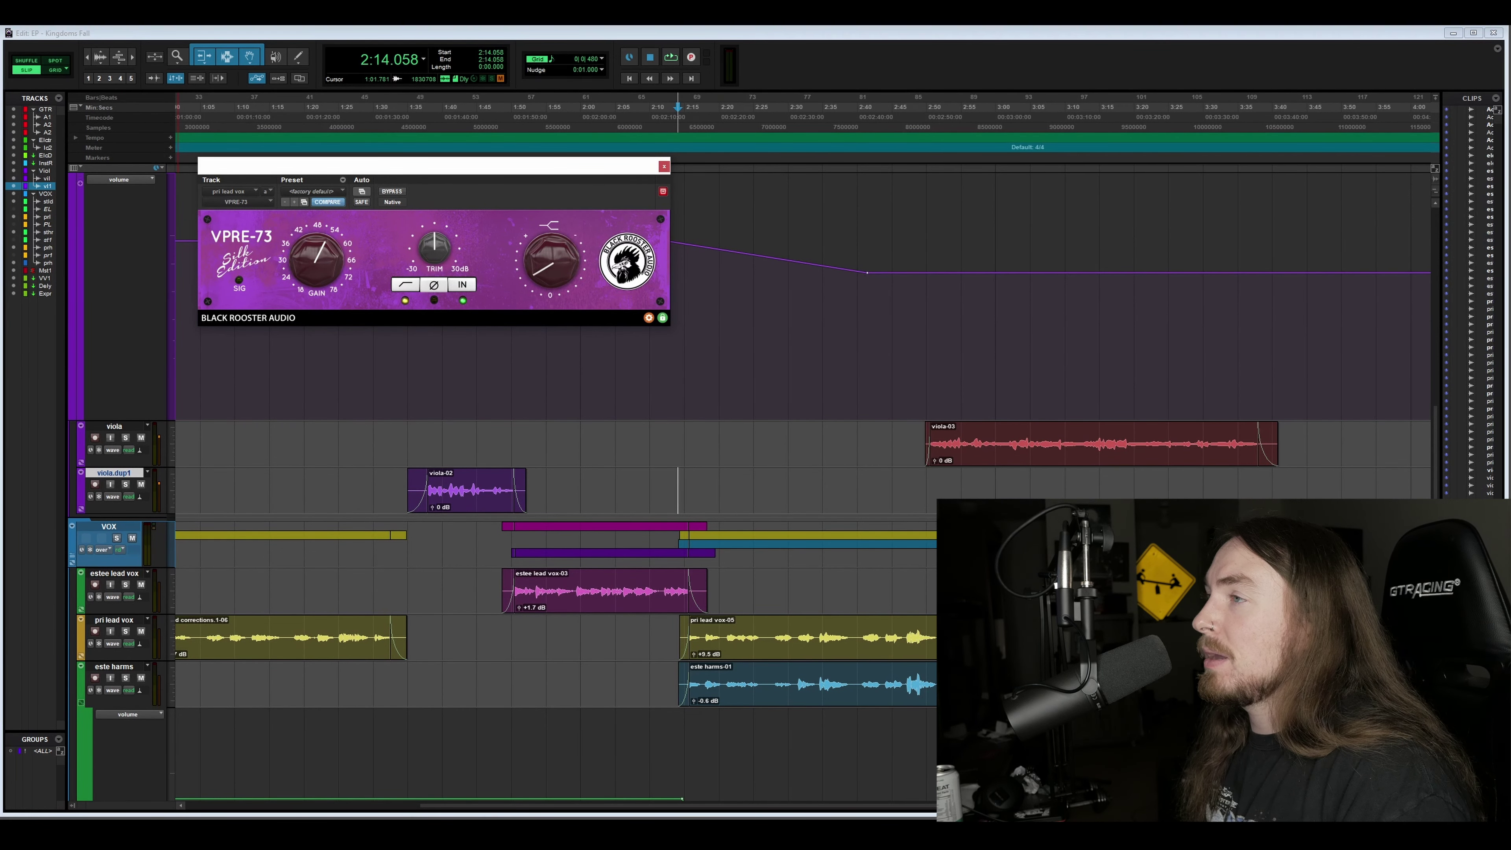
# Solo the viola track and play its clip from 2:50, comparing VPRE-73 bypassed and active.
pyautogui.scroll(3, 774, 417)
pyautogui.click(931, 107)
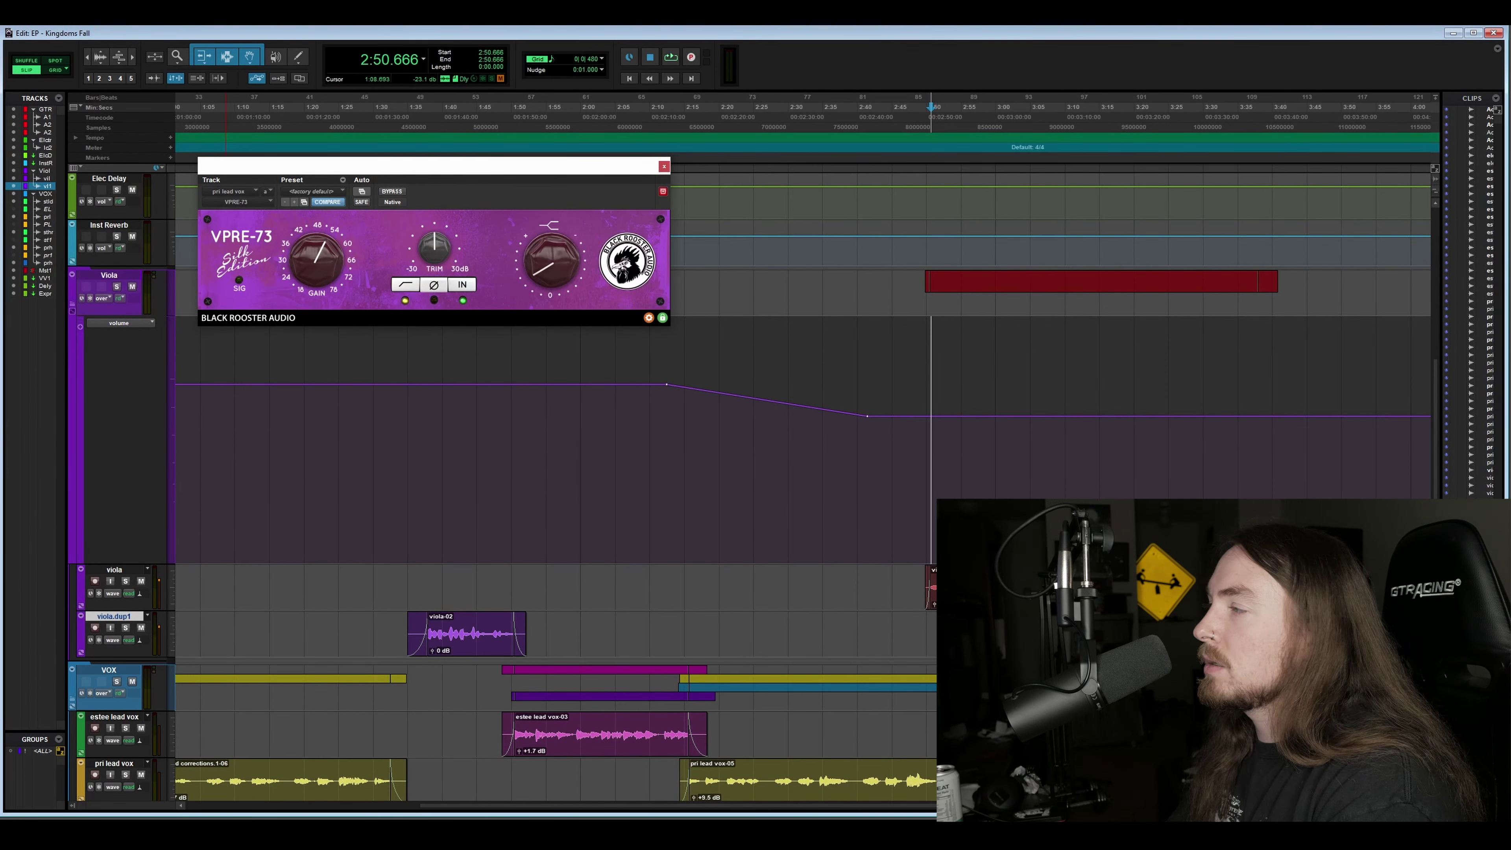
pyautogui.click(114, 570)
pyautogui.hotkey('shift', 's')
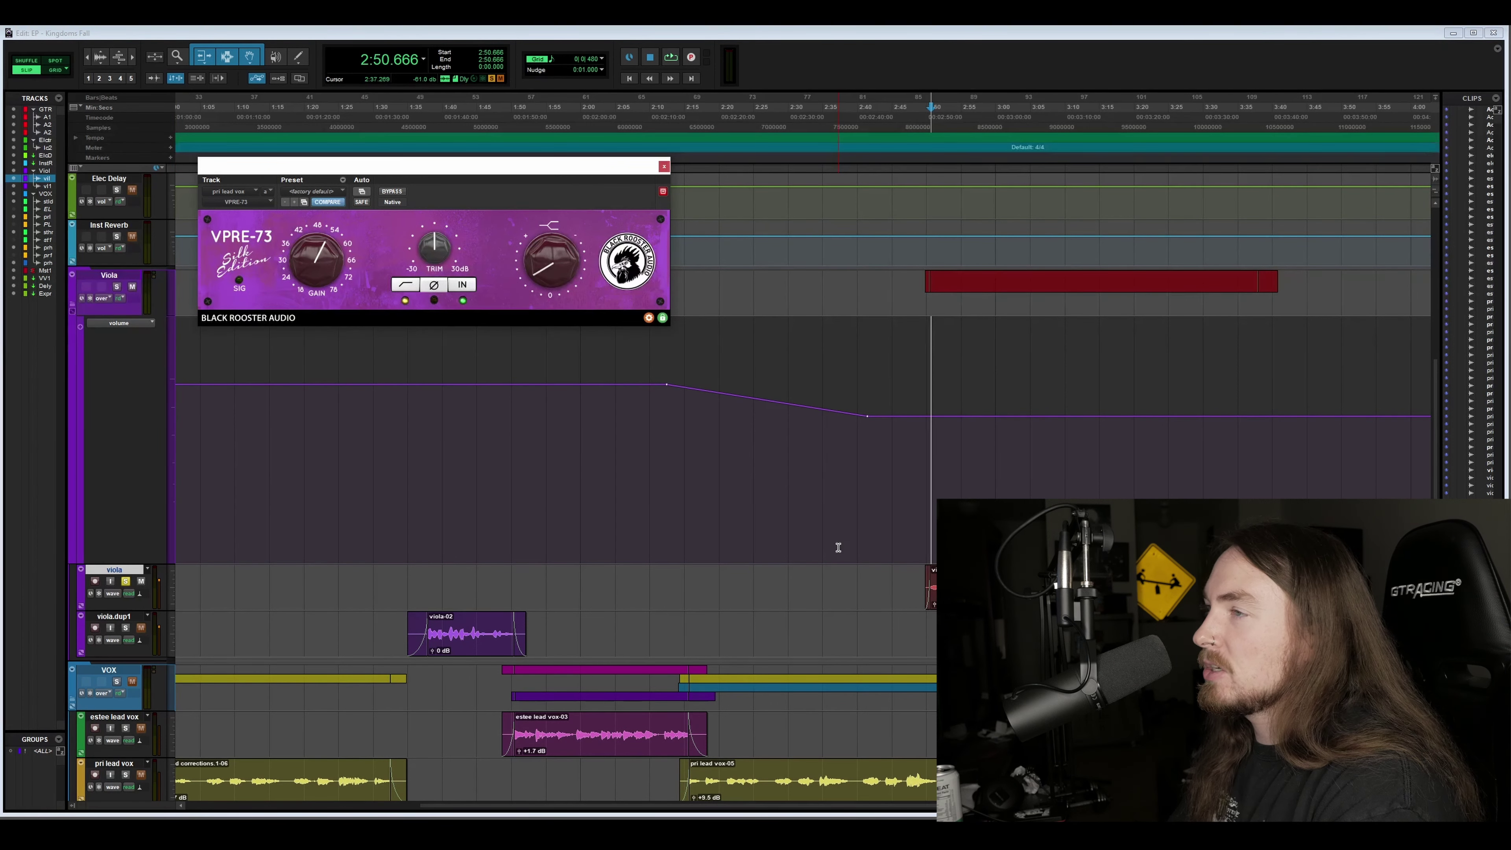
pyautogui.press('space')
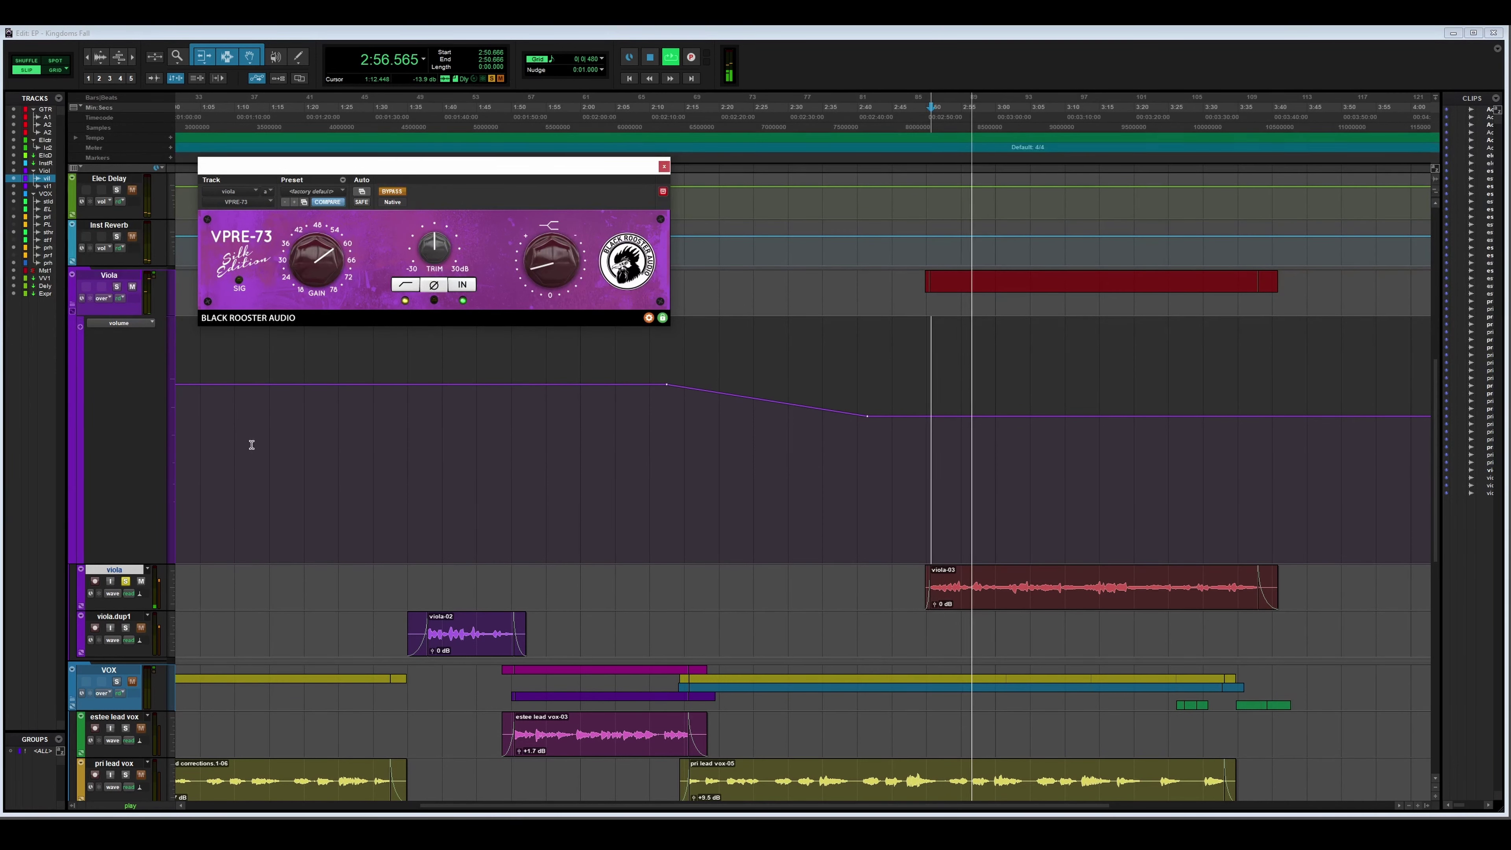
pyautogui.press('space')
pyautogui.click(392, 191)
pyautogui.press('space')
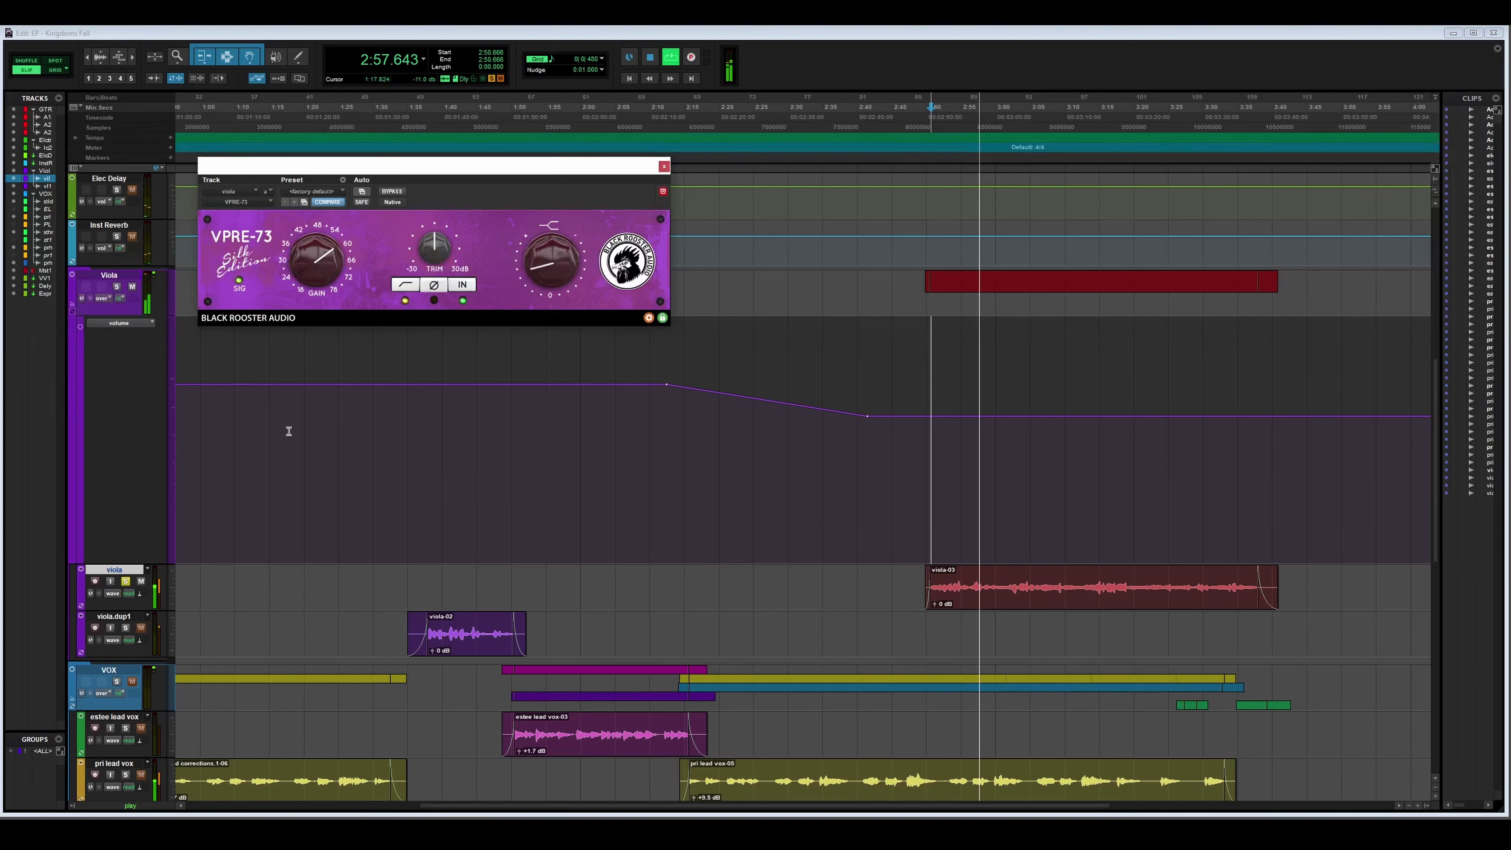
pyautogui.press('space')
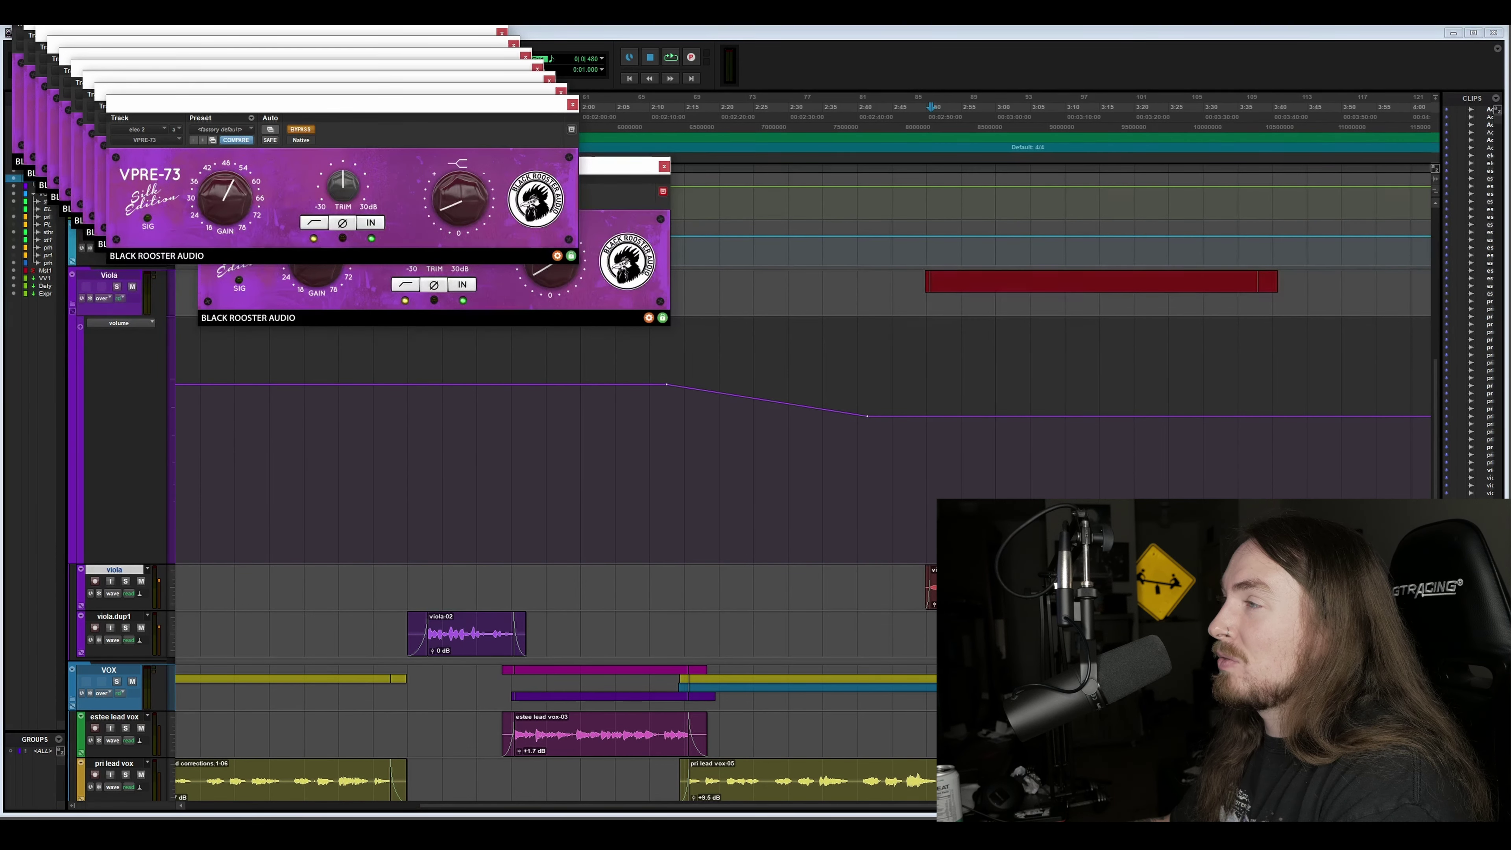
# Close the stacked extra VPRE-73 plugin windows, leaving only the main one open.
pyautogui.scroll(-4, 714, 476)
pyautogui.click(502, 32)
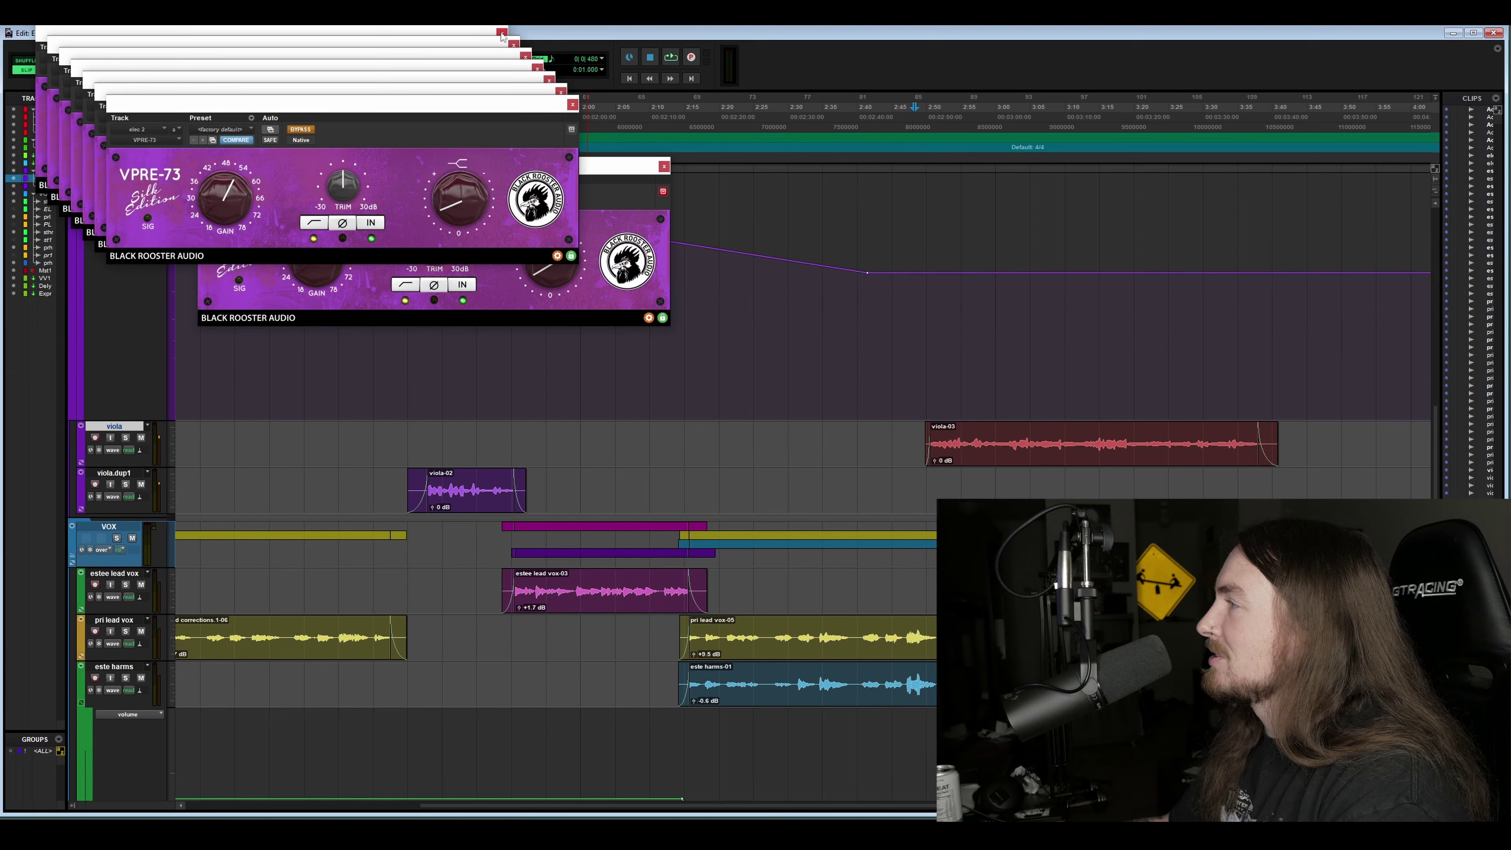
pyautogui.click(501, 32)
pyautogui.click(513, 44)
pyautogui.click(526, 56)
pyautogui.click(537, 67)
pyautogui.click(548, 78)
pyautogui.click(561, 91)
pyautogui.click(573, 104)
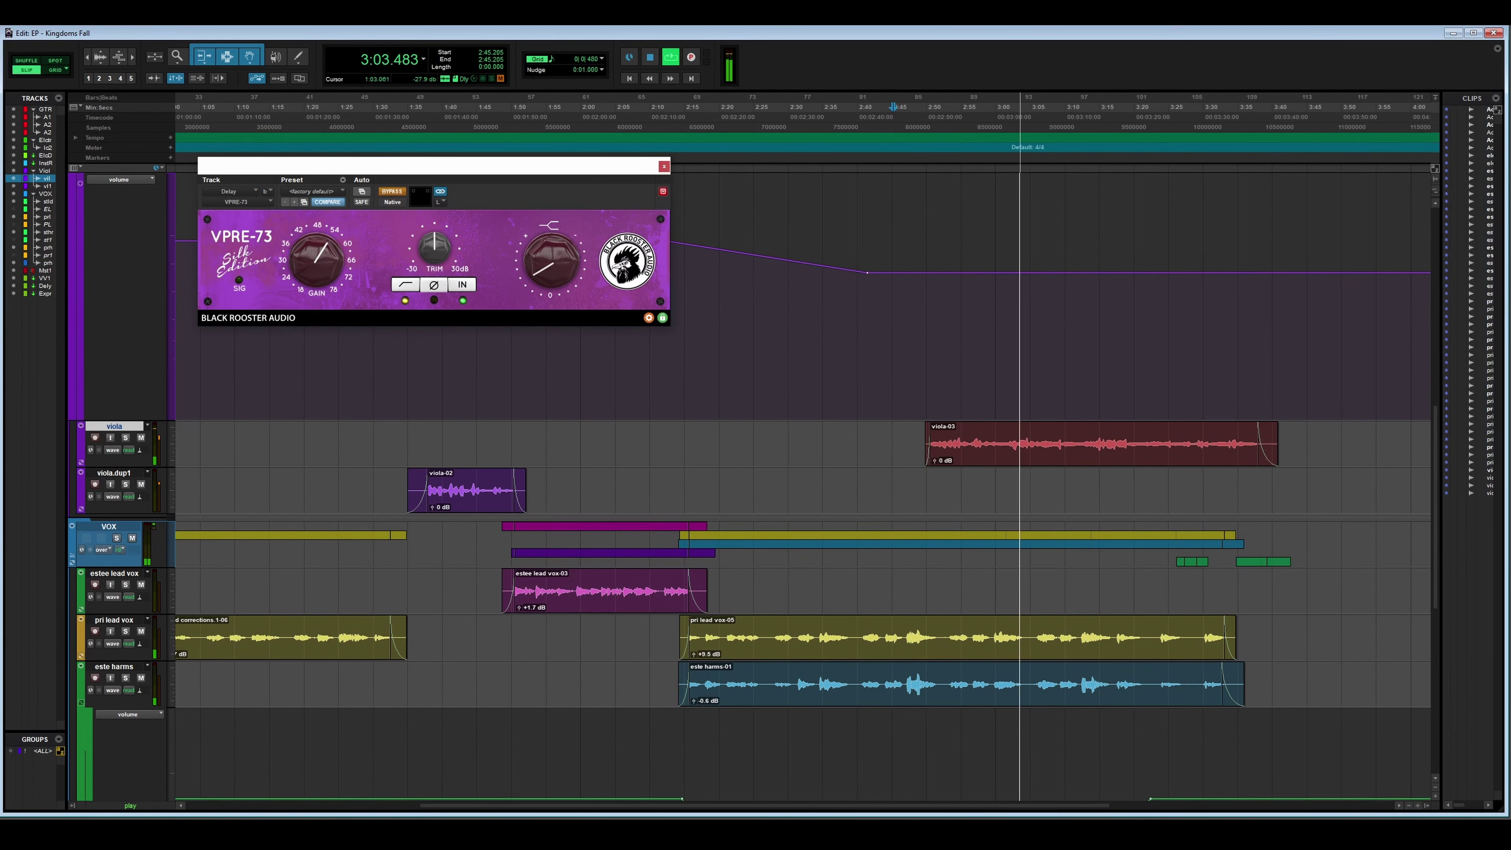
# Play the full mix from 2:45, comparing the VPRE-73 plugins bypassed and active.
pyautogui.press('space')
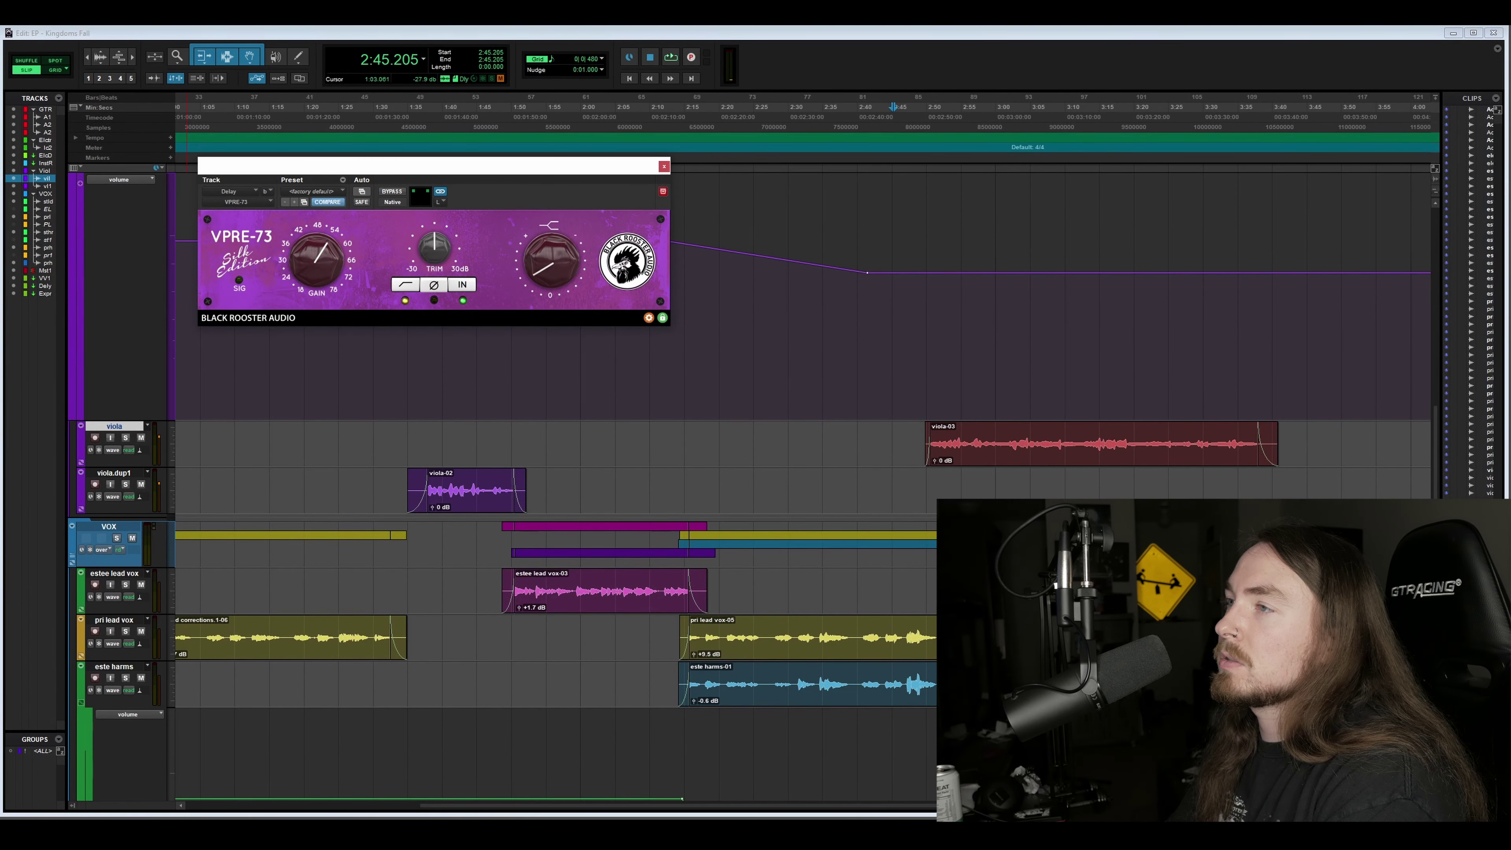
pyautogui.press('space')
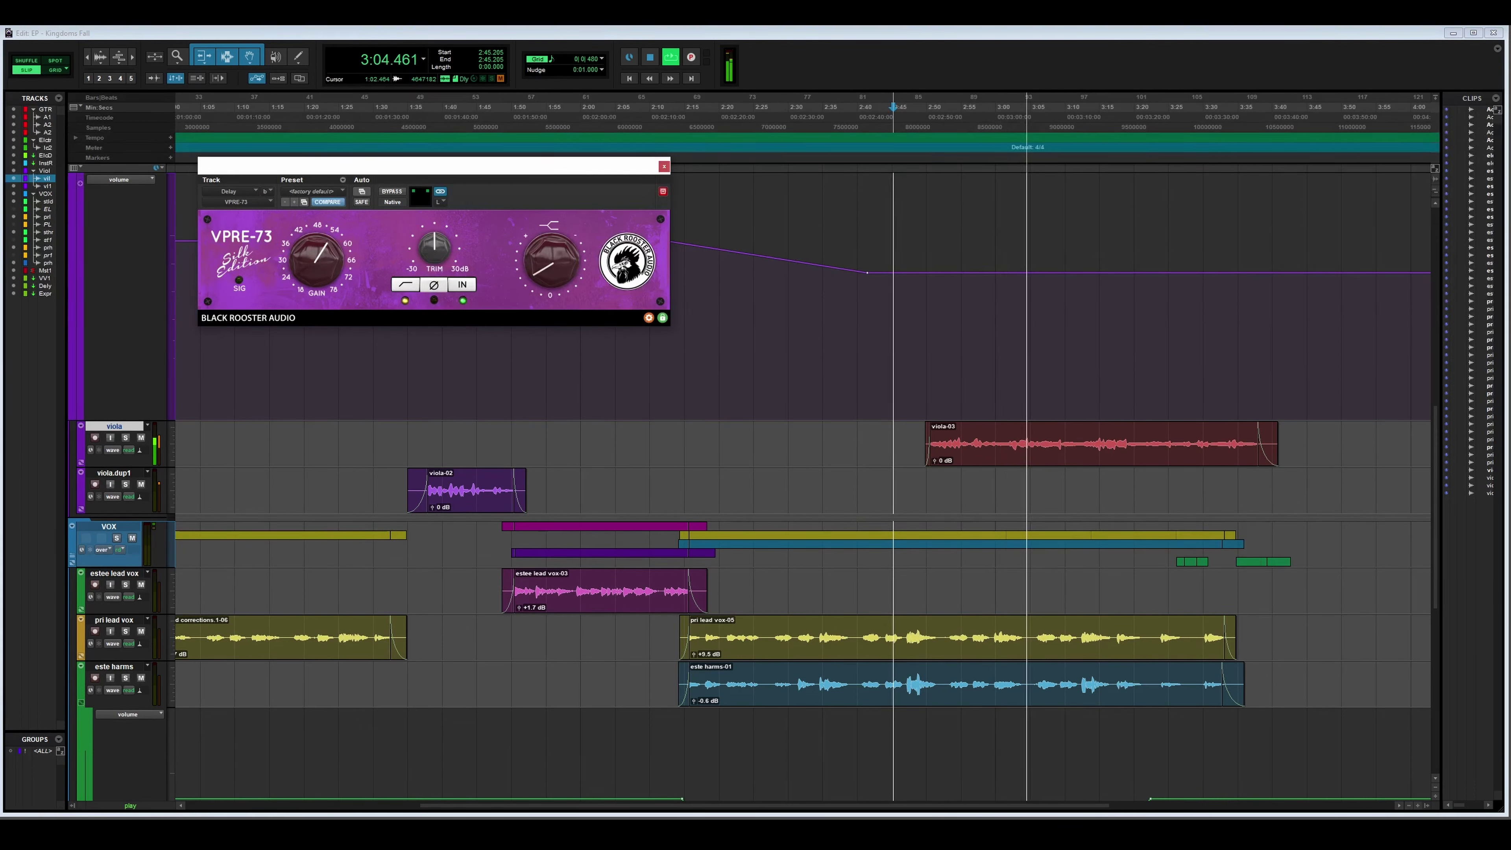
pyautogui.press('space')
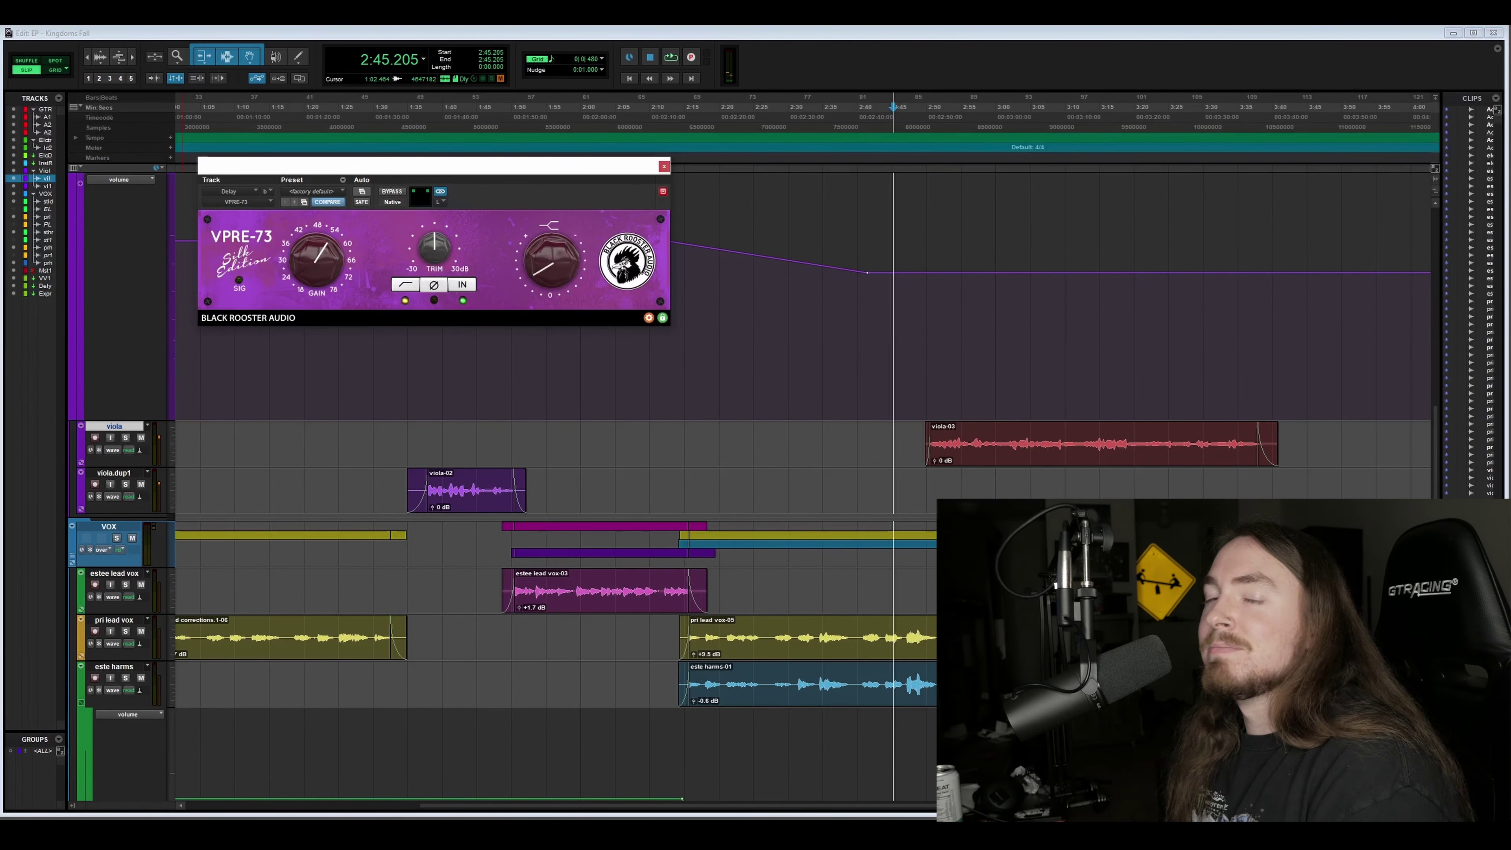